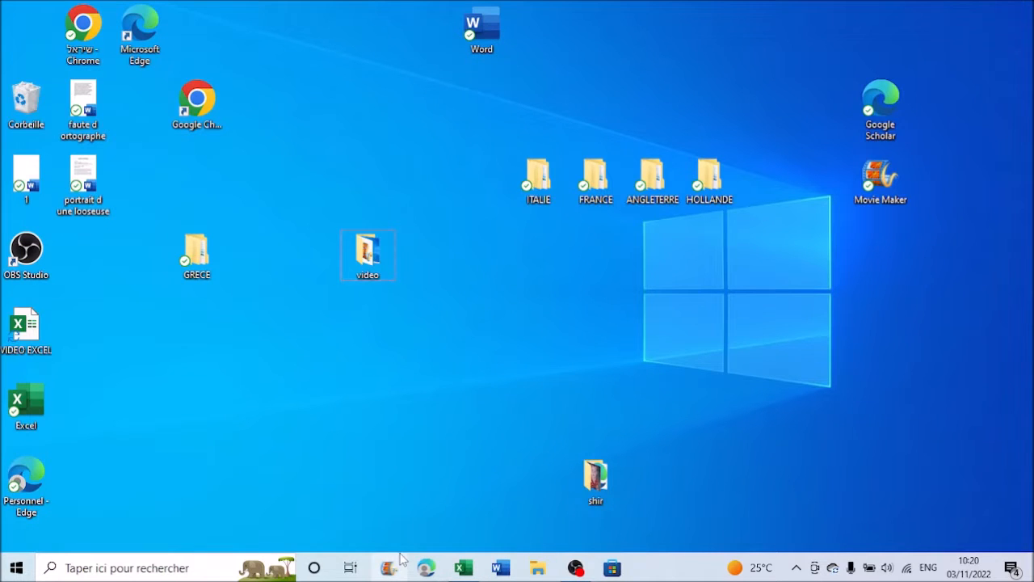
Switch to the VIDEO EXCEL workbook in Excel and enter =TRIER(A2:D10) in cell F2 of the FILS2 sheet.
mouse_move(463, 568)
left_click(466, 532)
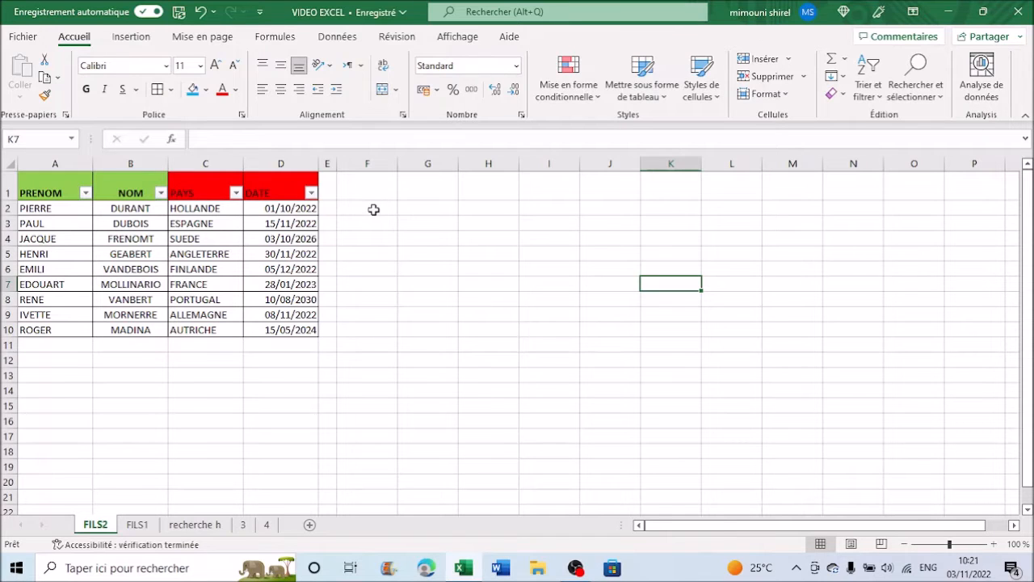
left_click(373, 209)
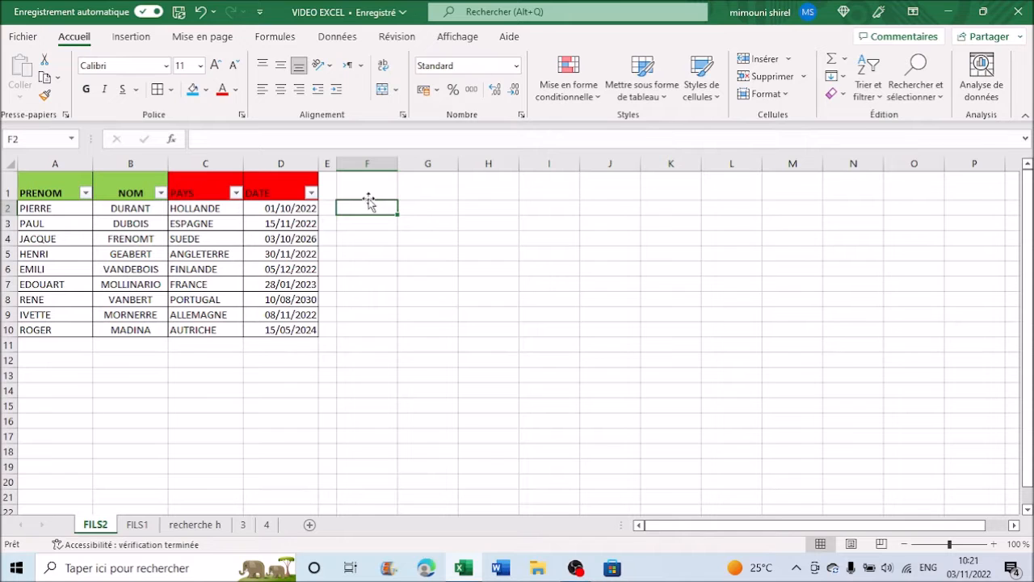
type("=")
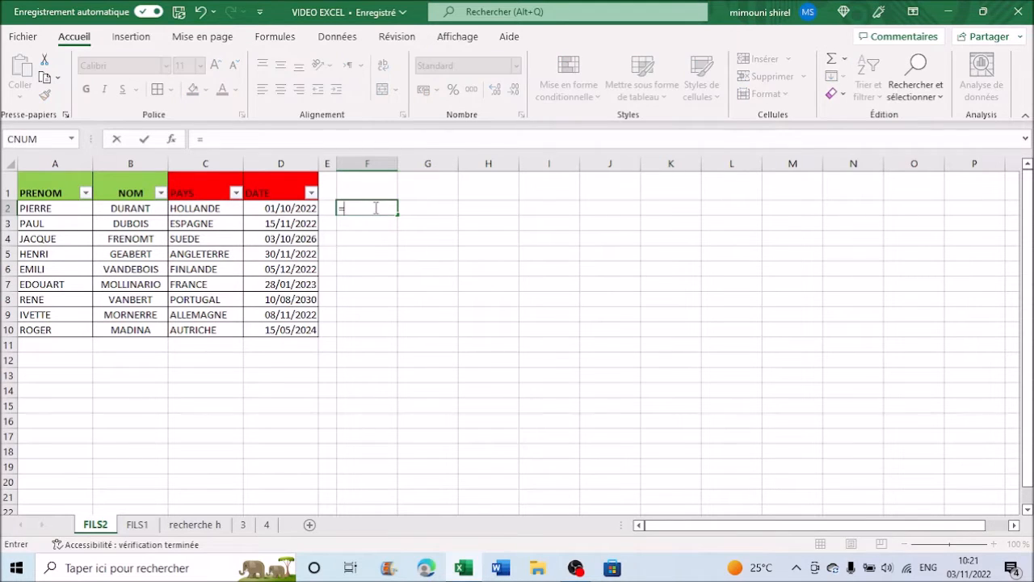
type("TRIE")
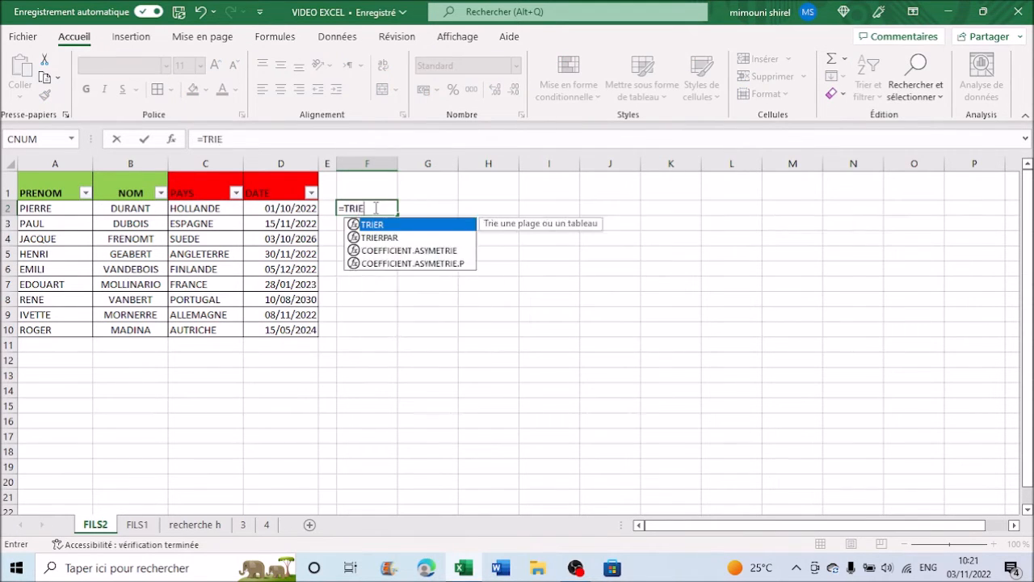
type("(")
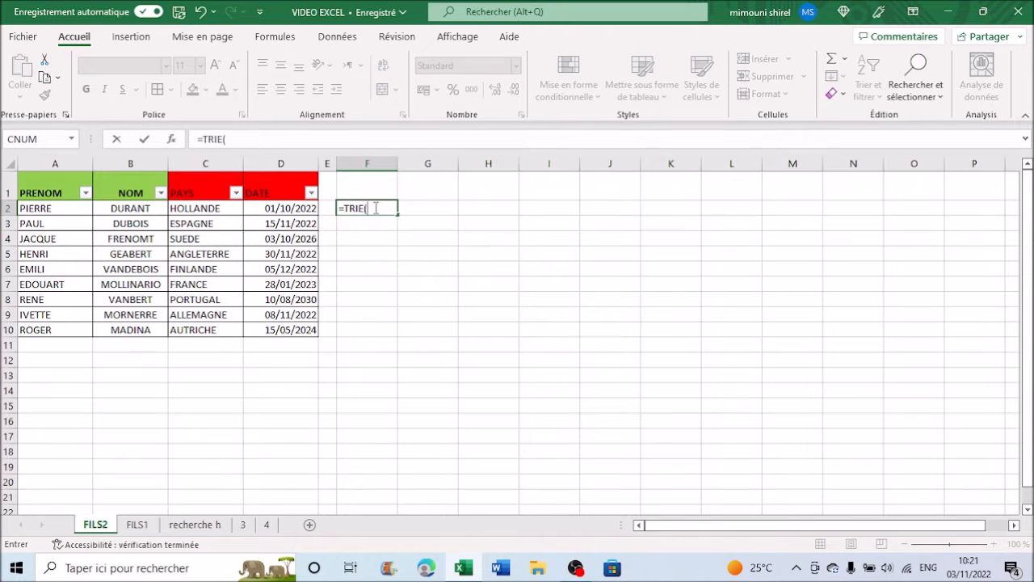
key("BackSpace")
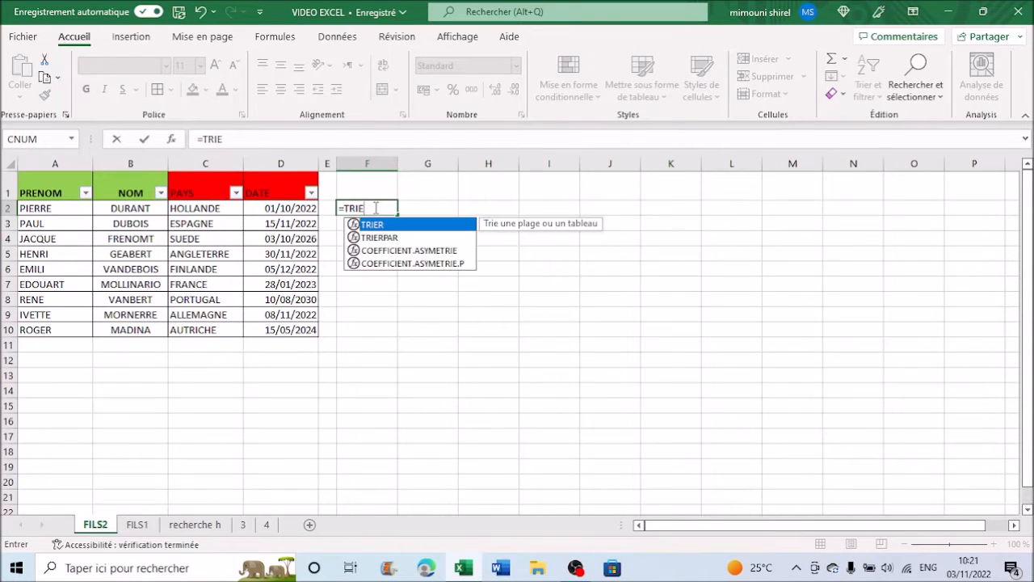
type("R")
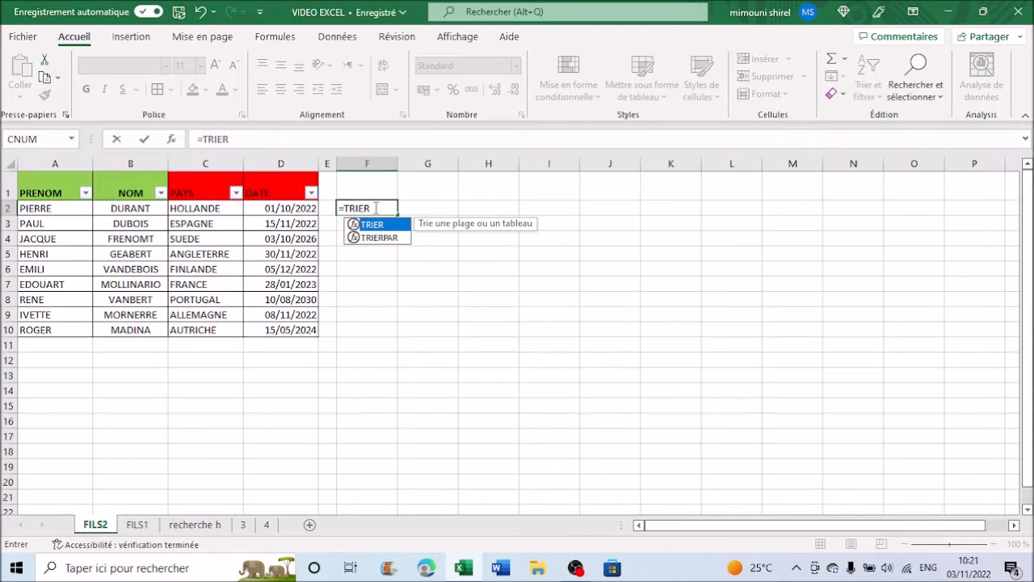
type("(")
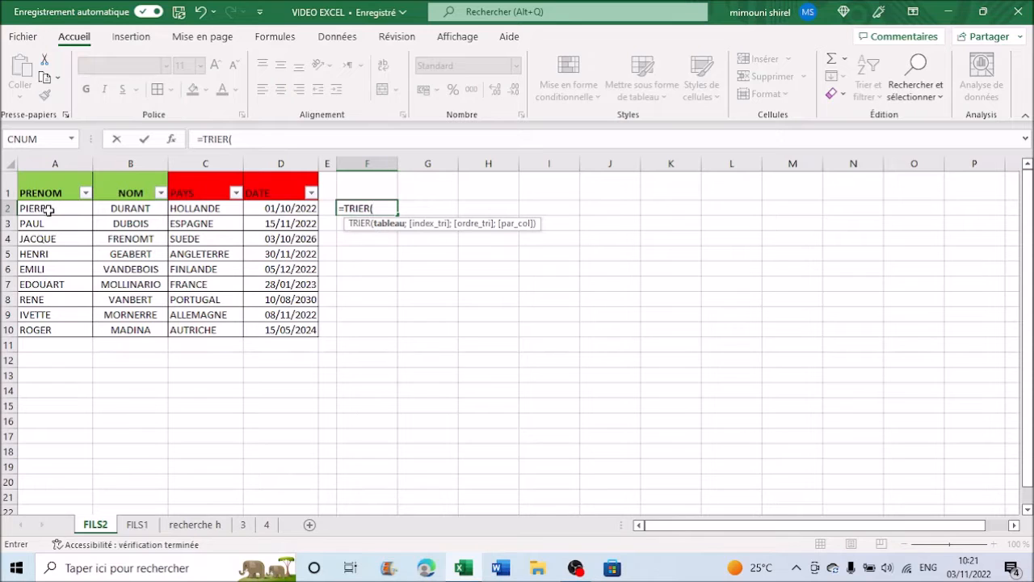
left_click_drag(50, 208, 279, 329)
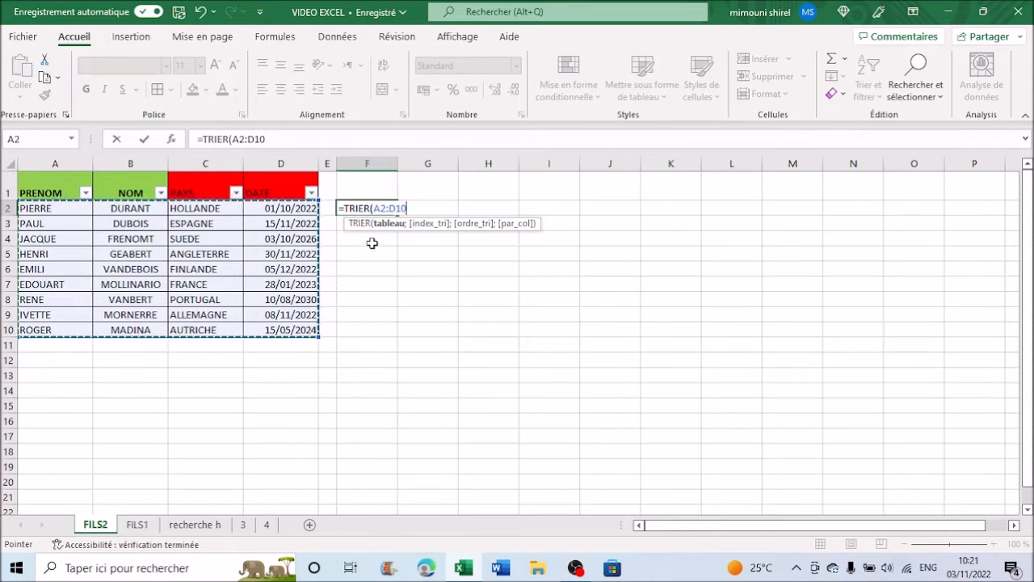
type(")")
key("Return")
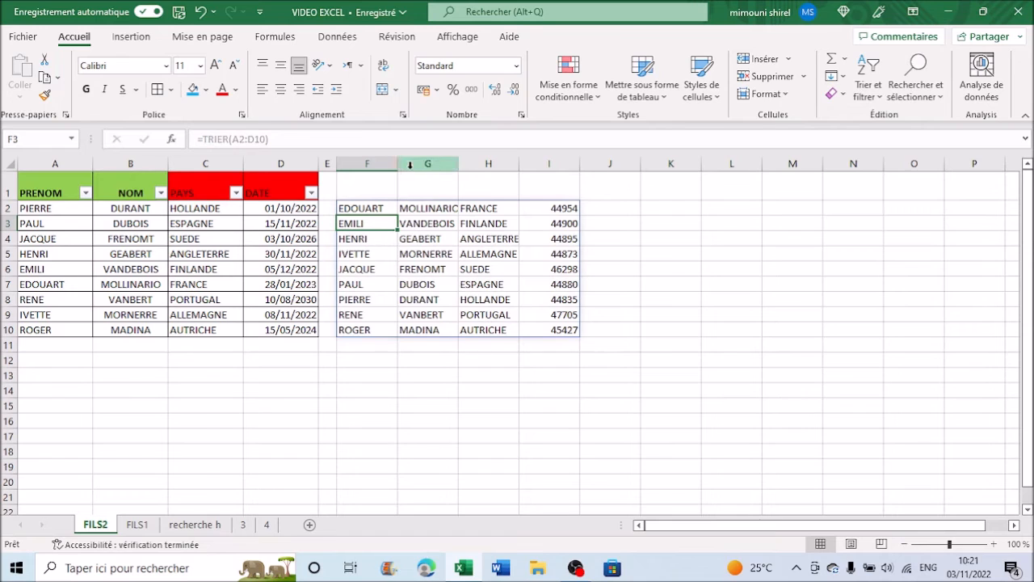
Copy the headers in A1:D1 to F1:I1 with their formatting, and apply all borders to the sorted data in F2:I10.
left_click_drag(73, 186, 277, 177)
key("ctrl+c")
left_click(353, 184)
right_click(353, 184)
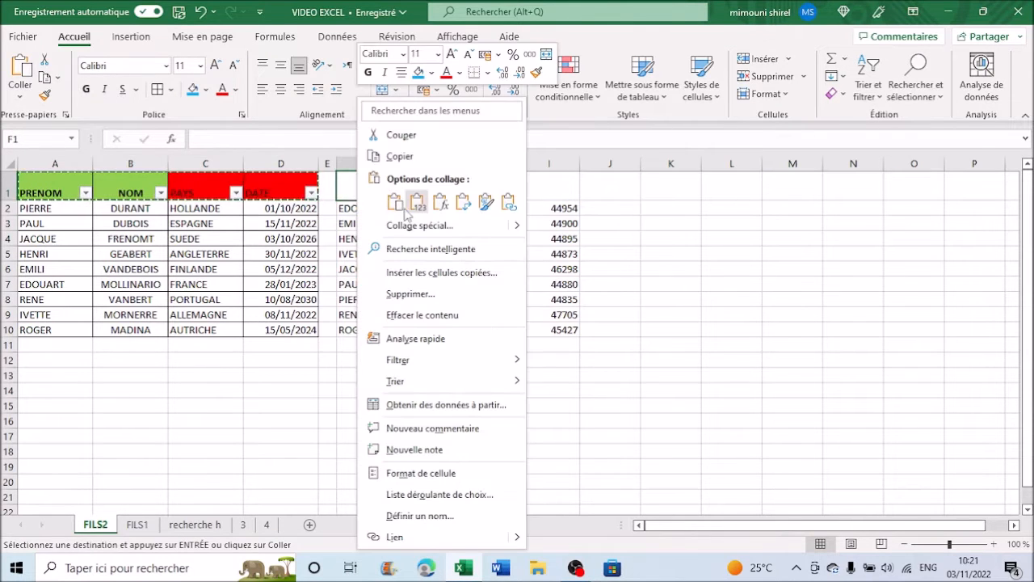
left_click(414, 203)
left_click_drag(364, 208, 570, 332)
left_click(160, 90)
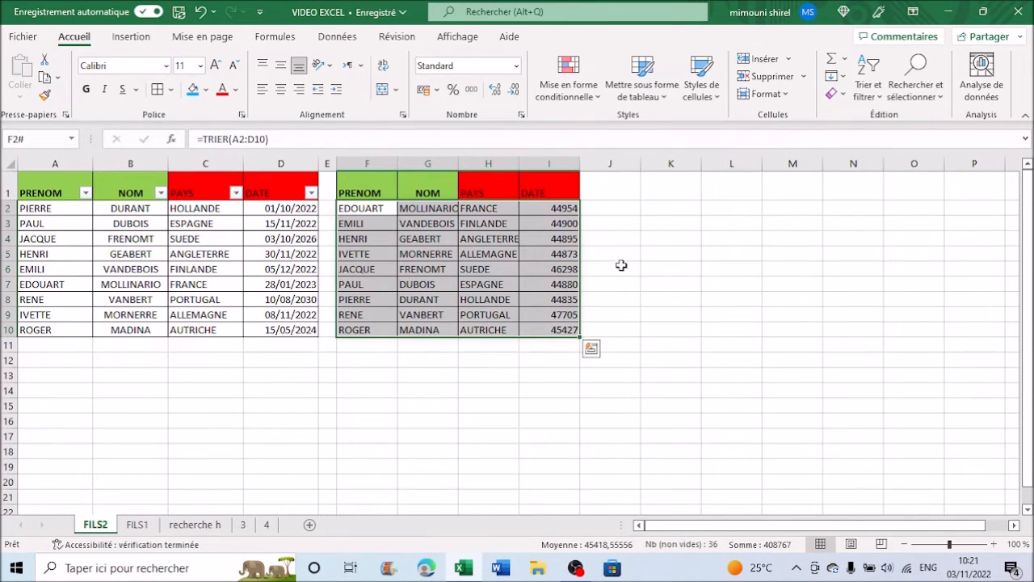
Format column I with the Date category, using the *14/03/2012 type.
left_click(564, 162)
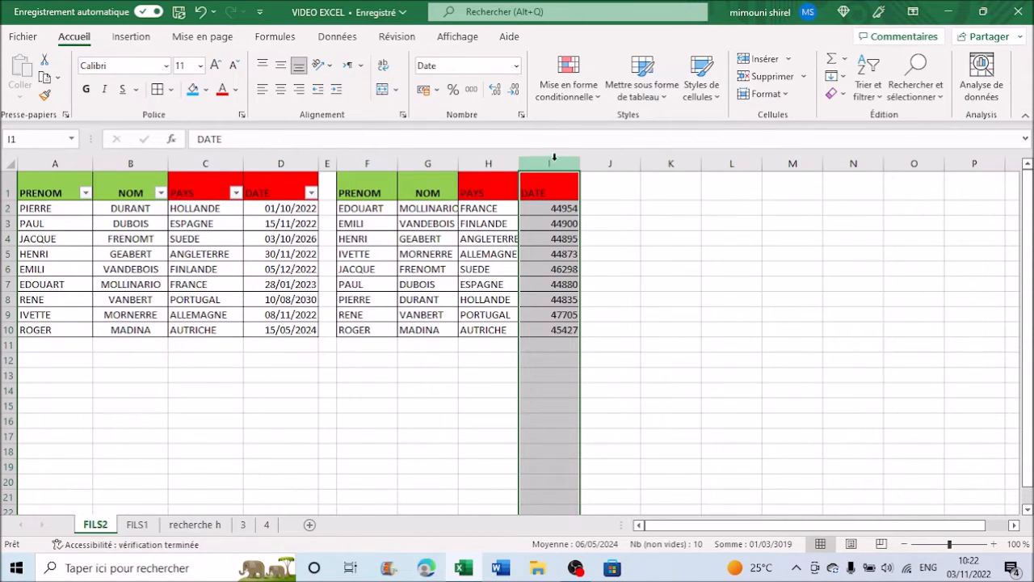
right_click(561, 267)
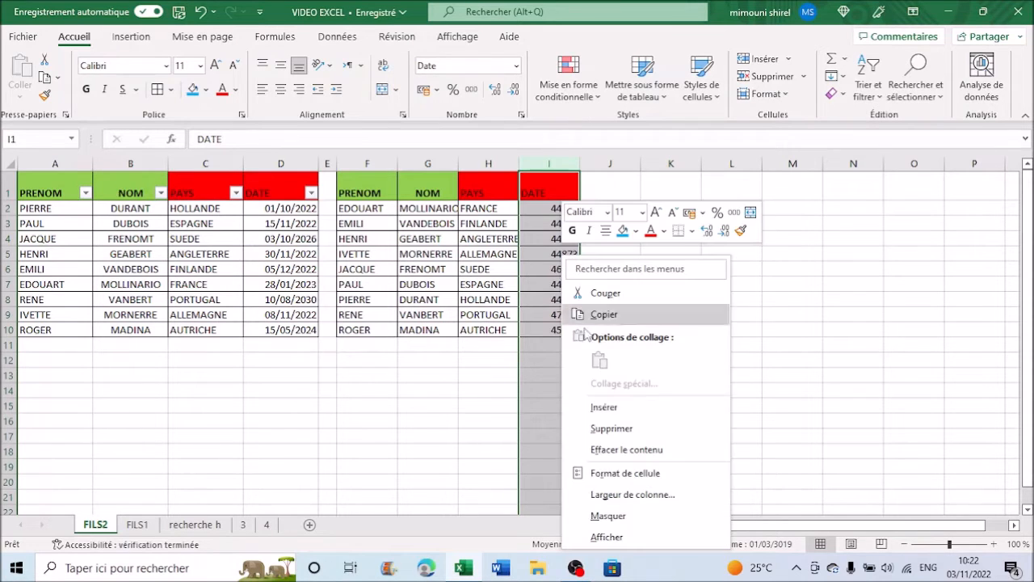
left_click(636, 477)
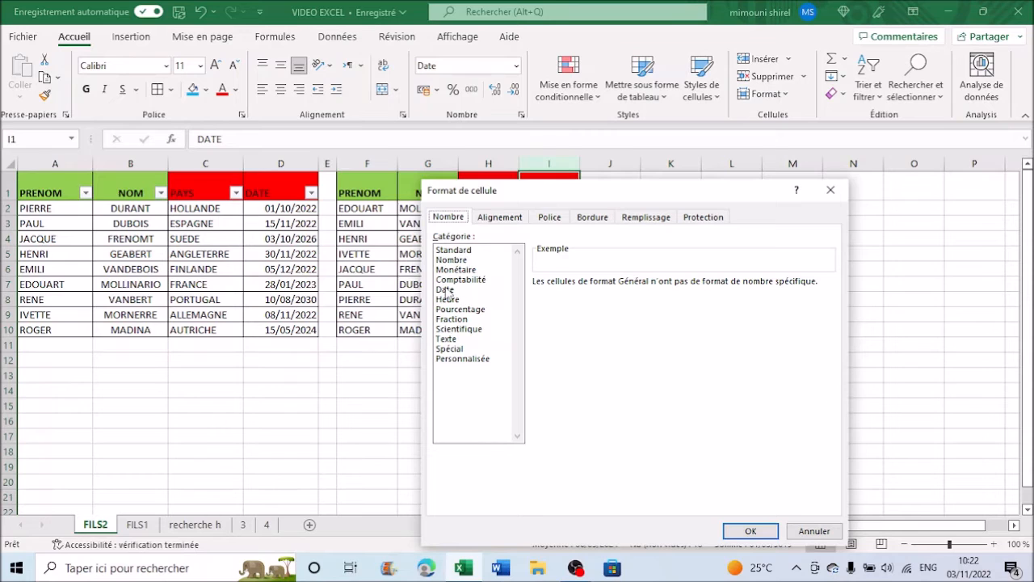
left_click(445, 289)
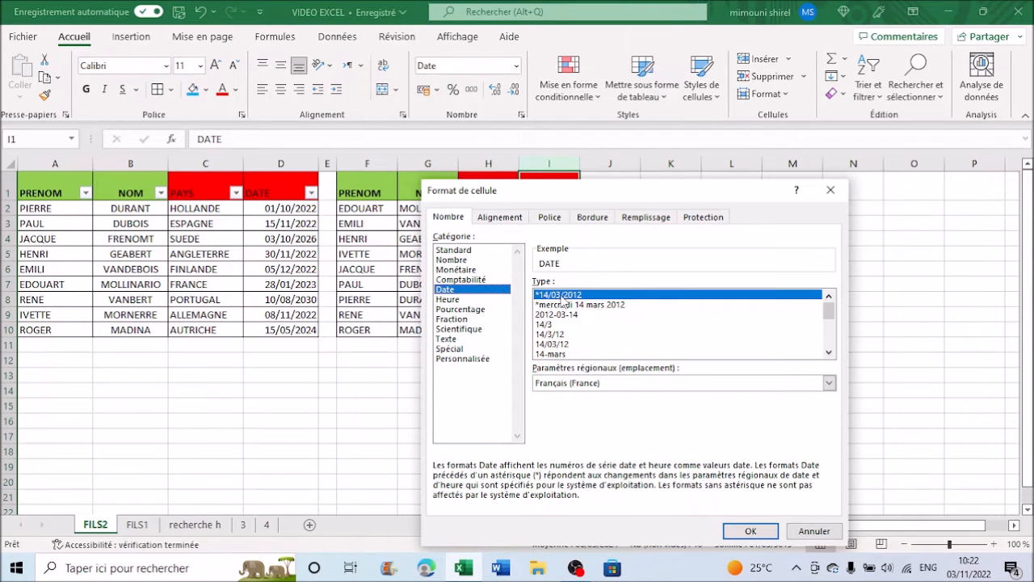
left_click(751, 531)
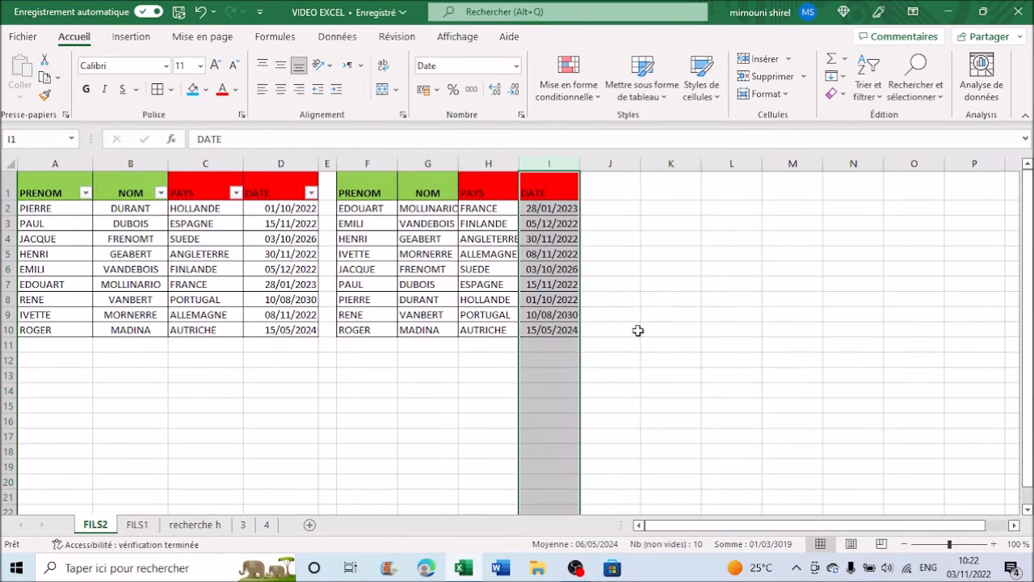
Narrow the empty column J to a slim spacer beside the sorted table.
left_click(638, 330)
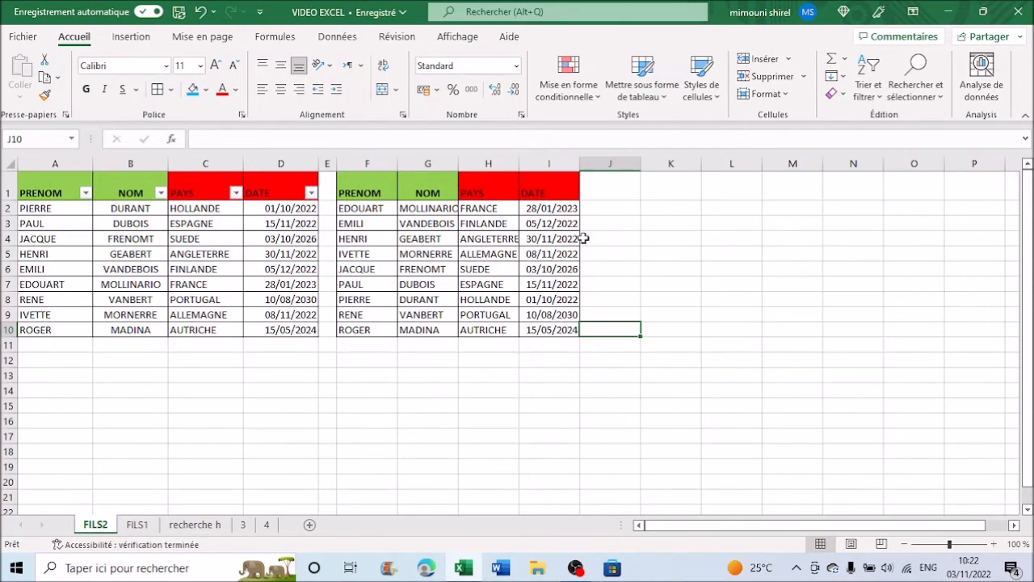
left_click_drag(636, 161, 598, 162)
left_click(654, 226)
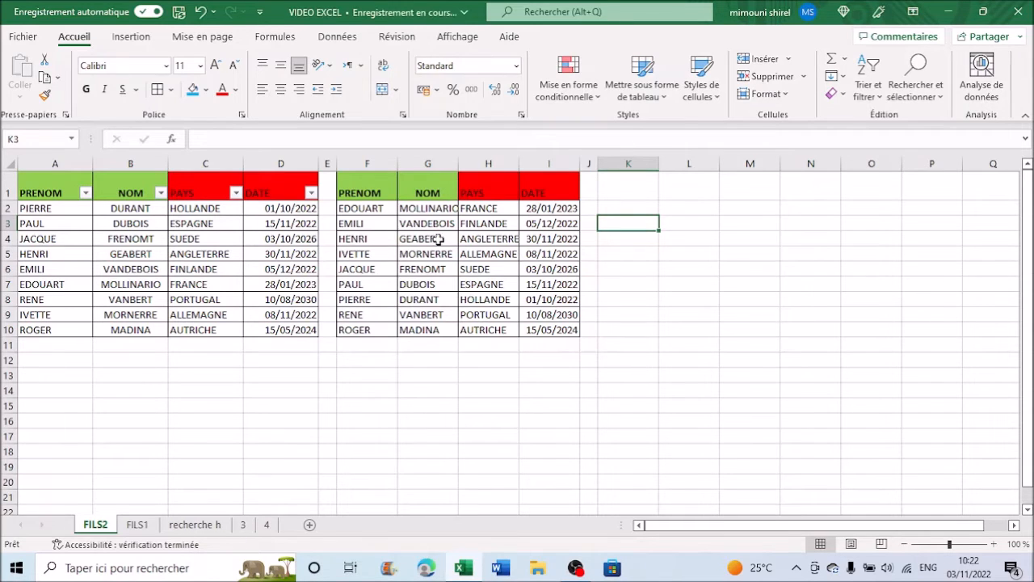
Enter =TRIER(A2:D10;3) in cell K2 to sort the source data by its third column, PAYS.
left_click(624, 208)
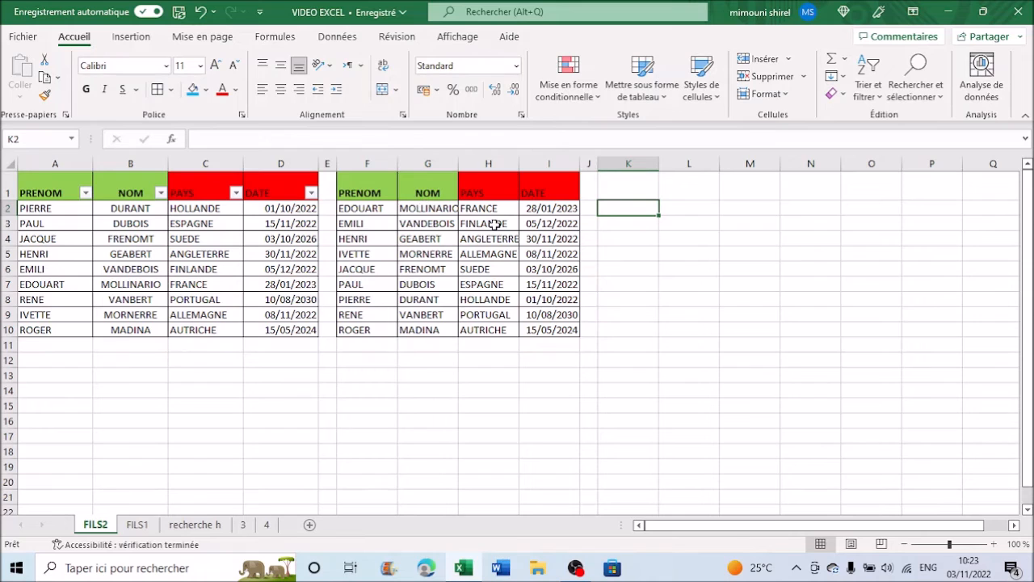
type("=TRIER")
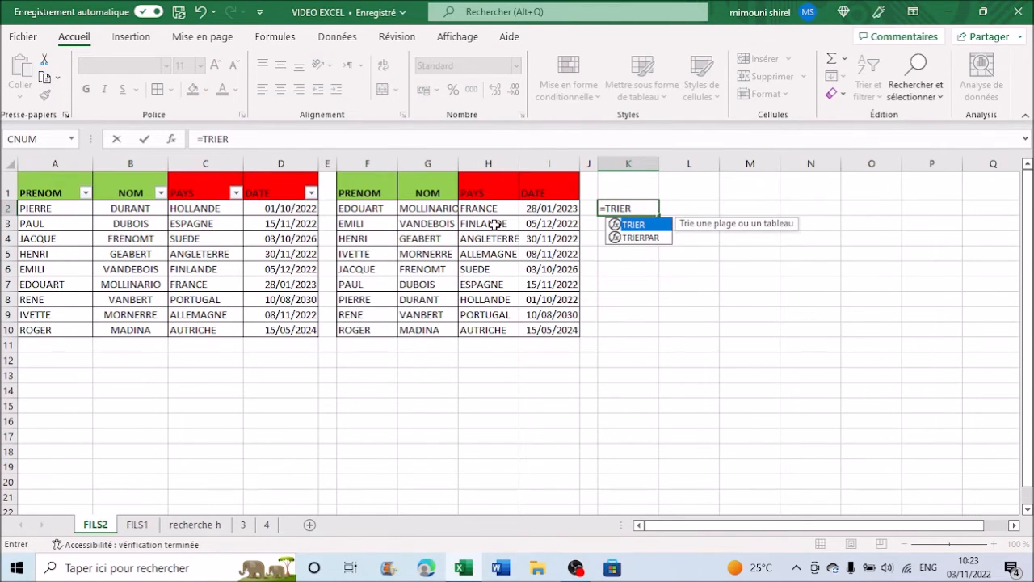
type("(")
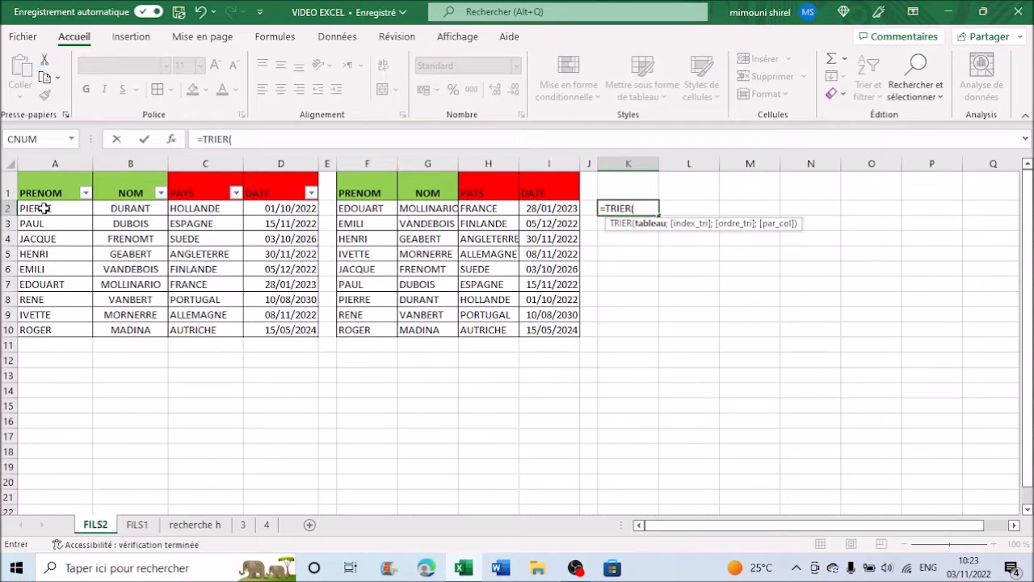
left_click_drag(44, 208, 295, 330)
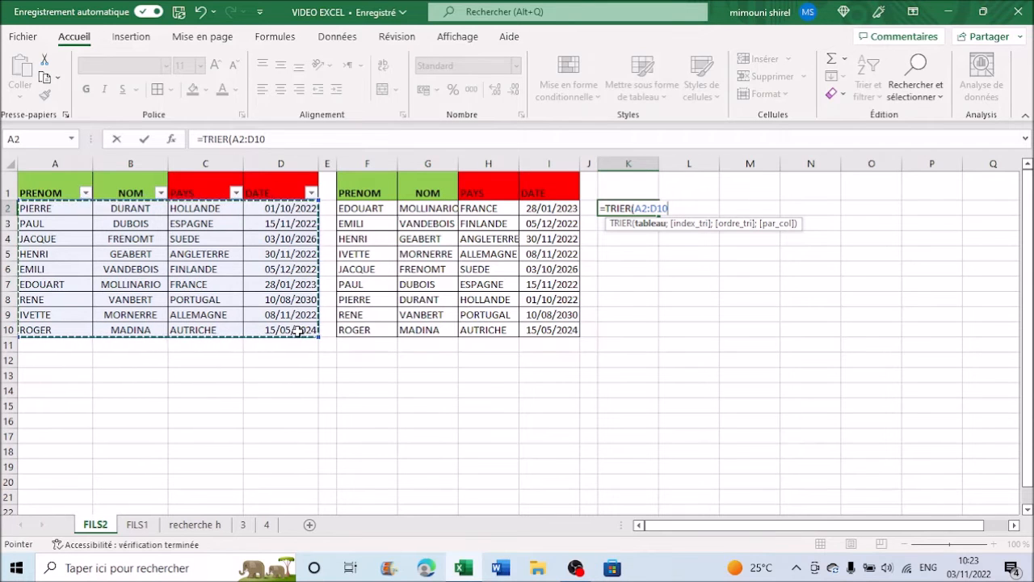
type(";")
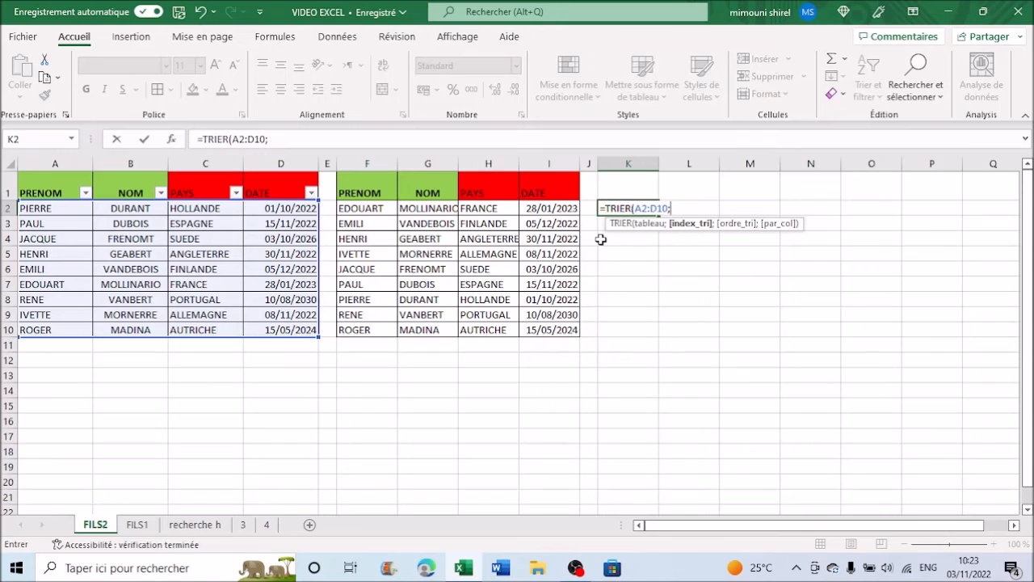
type("3)")
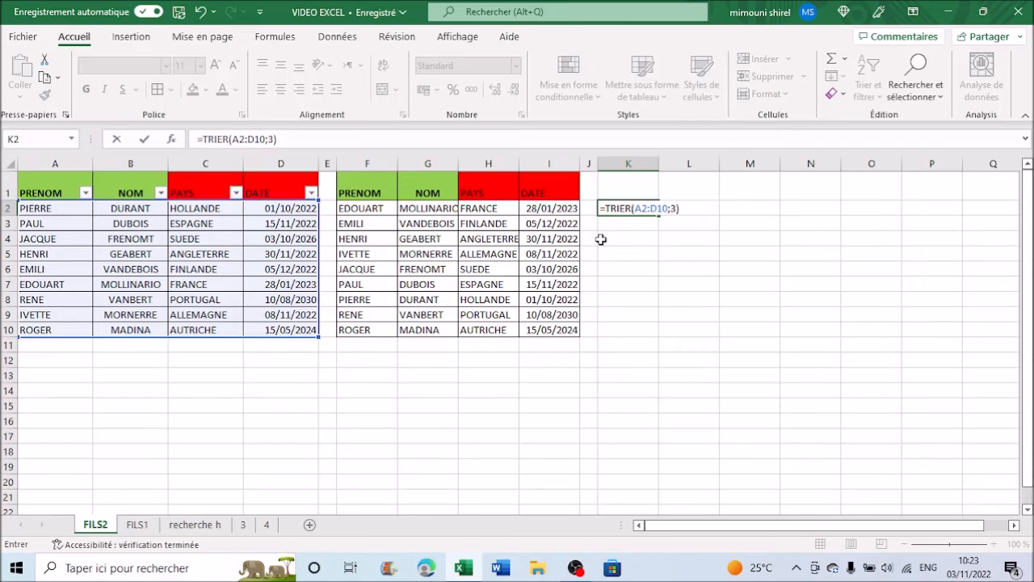
key("Return")
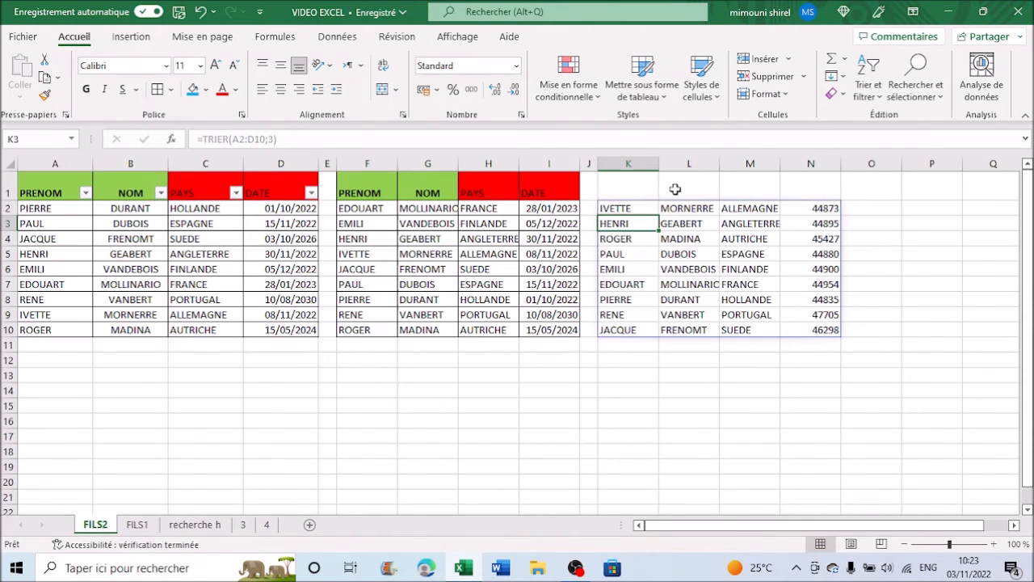
Copy the headers in F1:I1 to K1:N1 with their formatting, and apply all borders to the sorted data in K2:N10.
left_click_drag(376, 194, 537, 188)
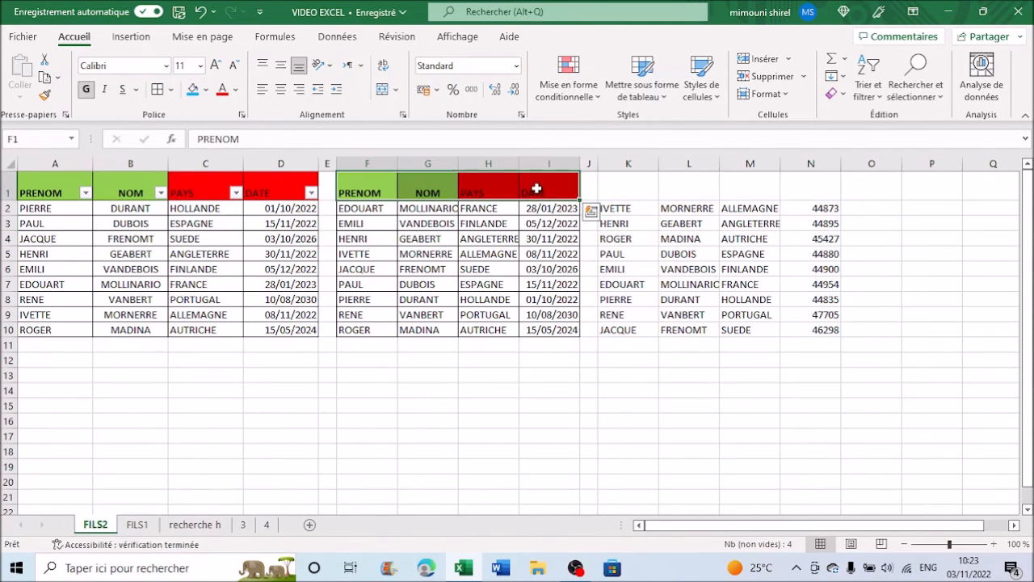
key("ctrl+c")
right_click(651, 187)
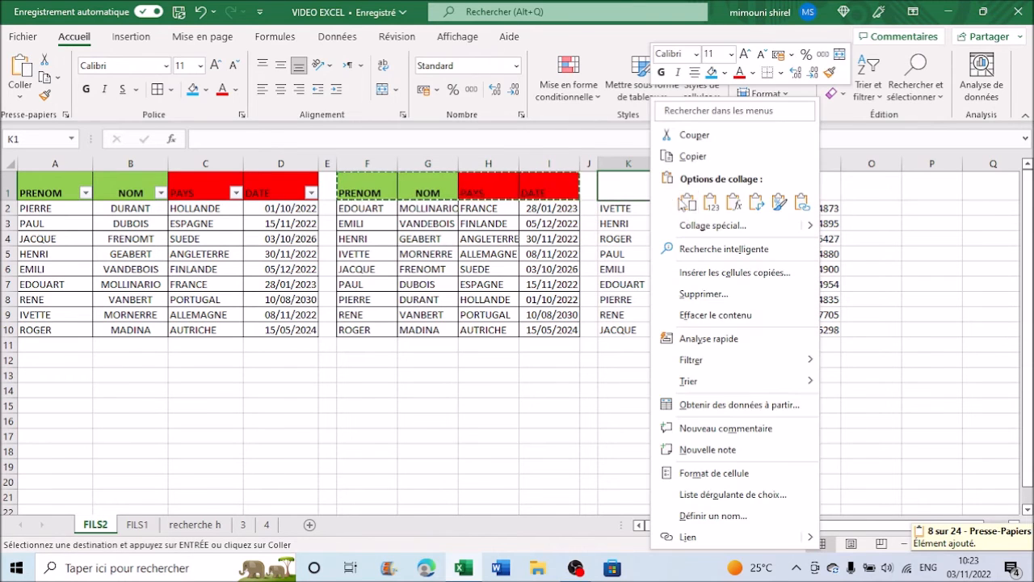
left_click(685, 202)
left_click_drag(640, 213, 824, 330)
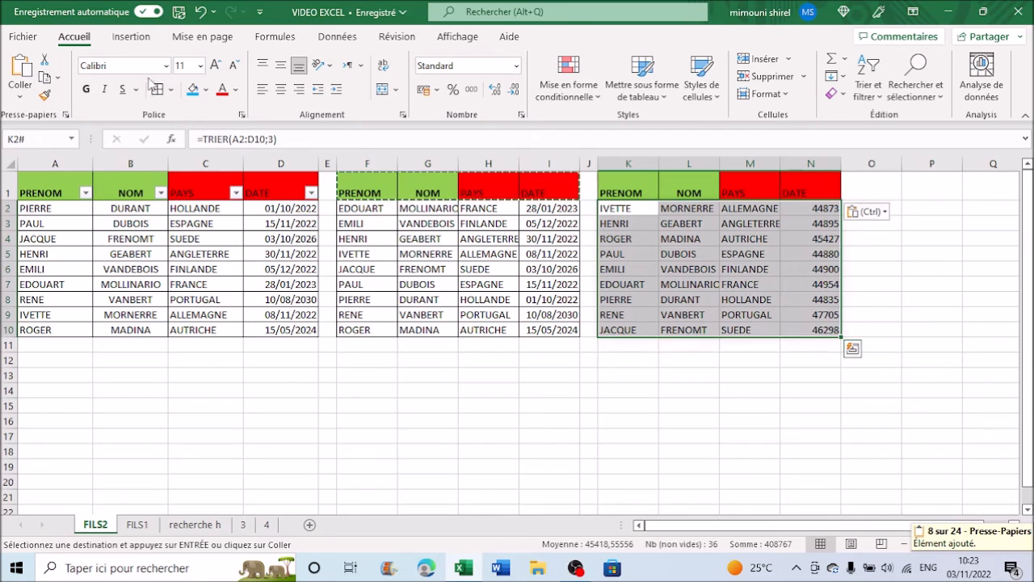
key("Escape")
Autofit the width of column M, which holds the PAYS entries of the second sorted table.
left_click(711, 250)
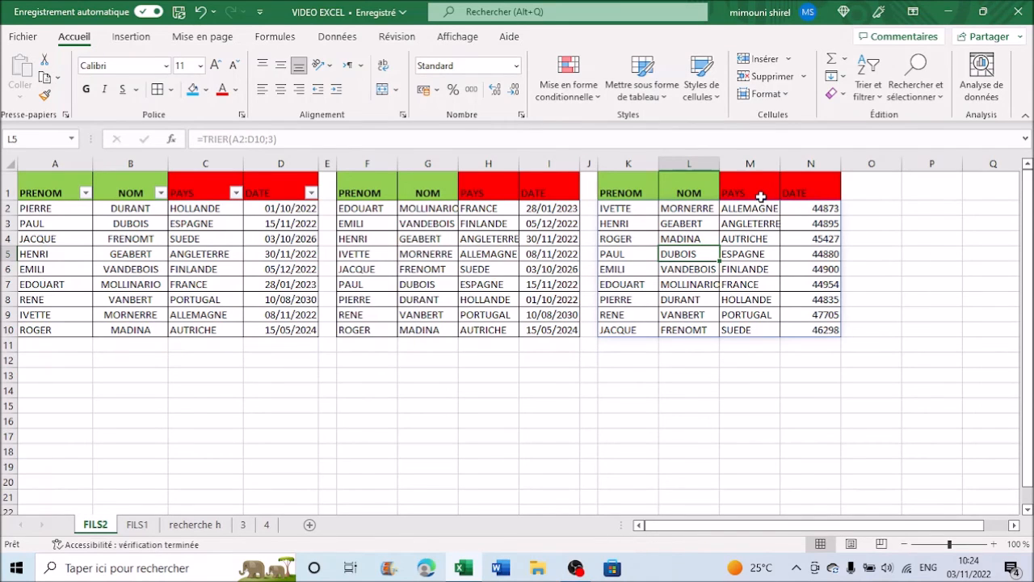
double_click(781, 163)
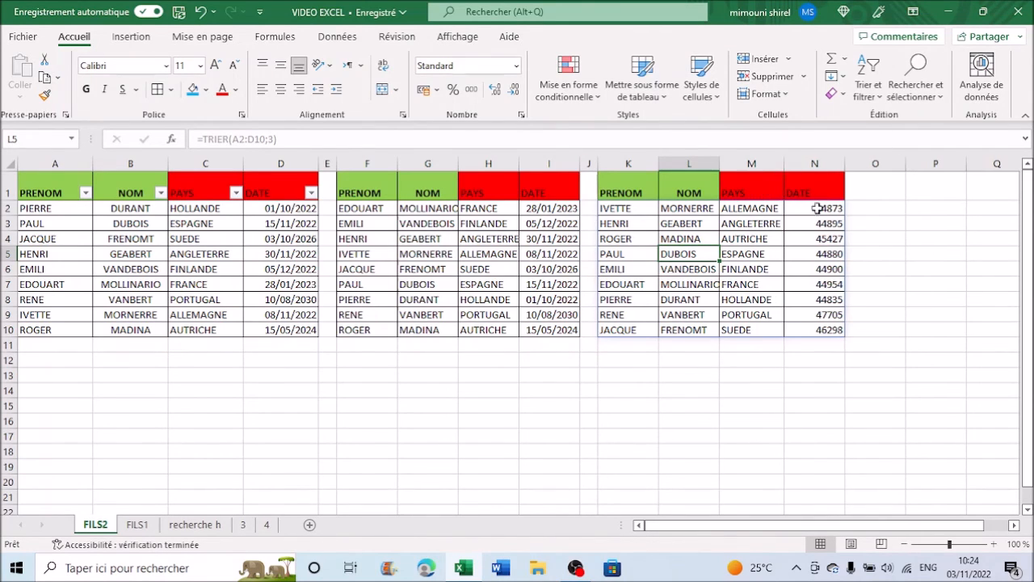